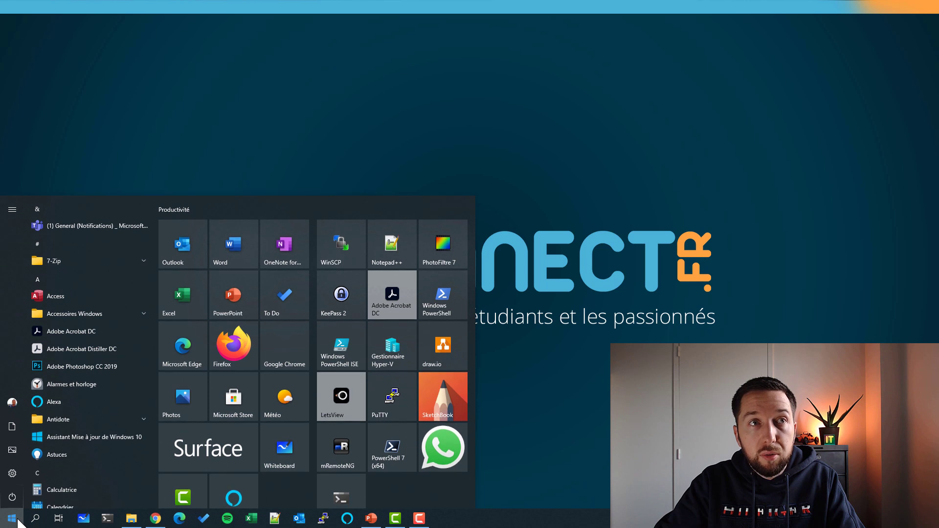
Step: Search for "windows sand" and launch Windows Sandbox on the host PC
left_click(42, 521)
type("windows sand")
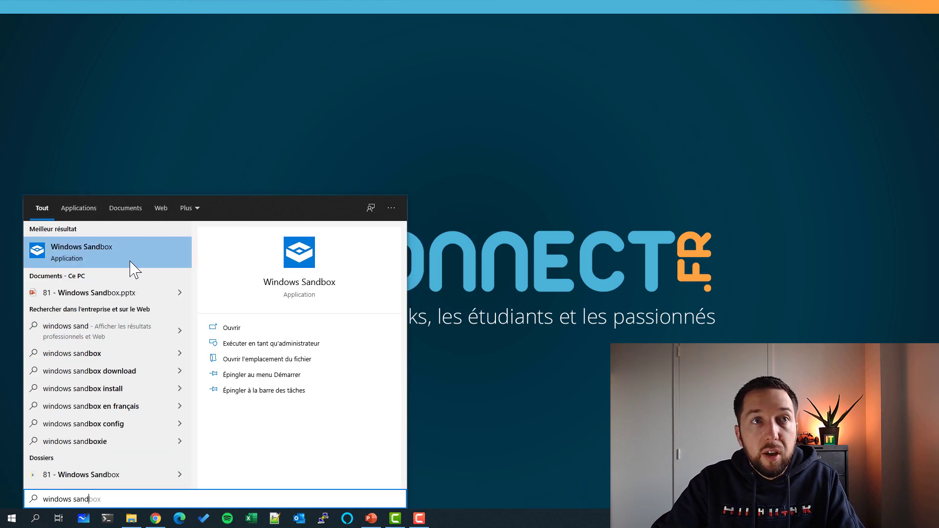
left_click(140, 249)
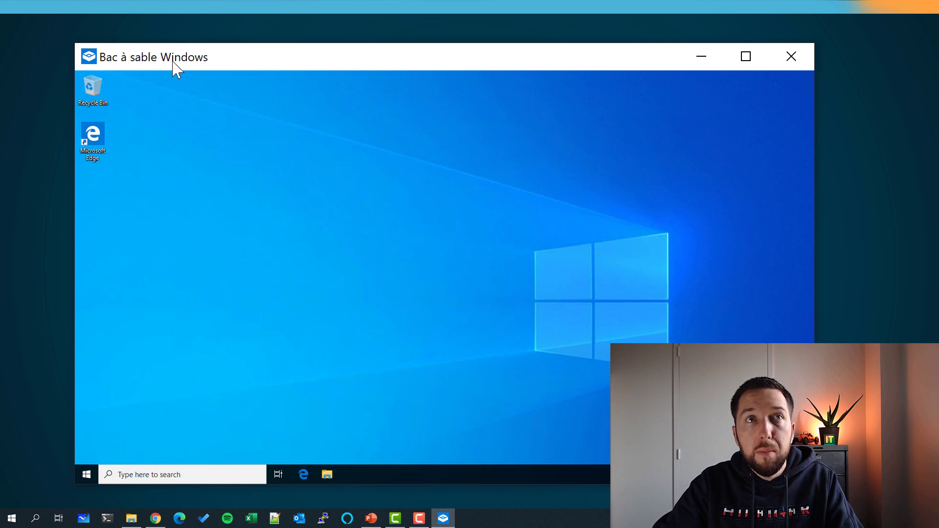
Step: View the Ethernet page of the Network & Internet settings inside the sandbox
mouse_move(269, 63)
left_mouse_down()
mouse_move(394, 69)
mouse_move(256, 56)
left_mouse_up()
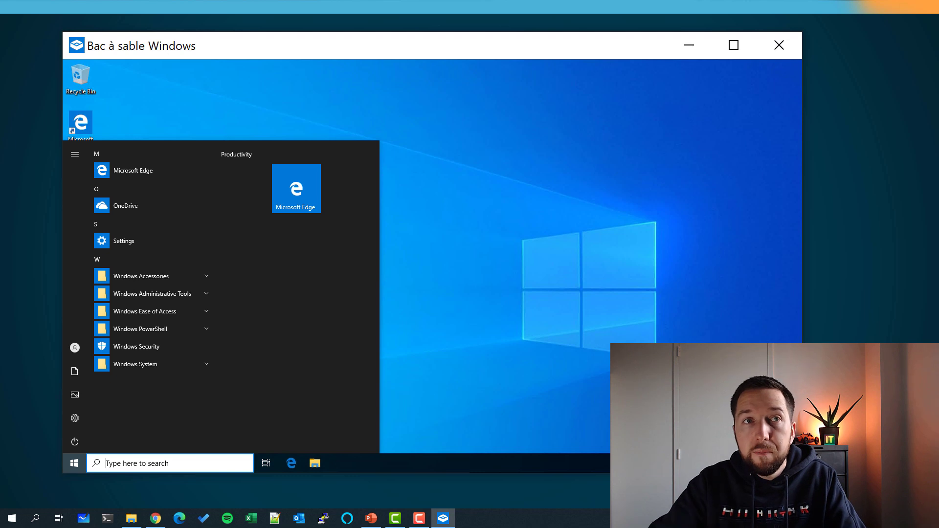
left_click(611, 335)
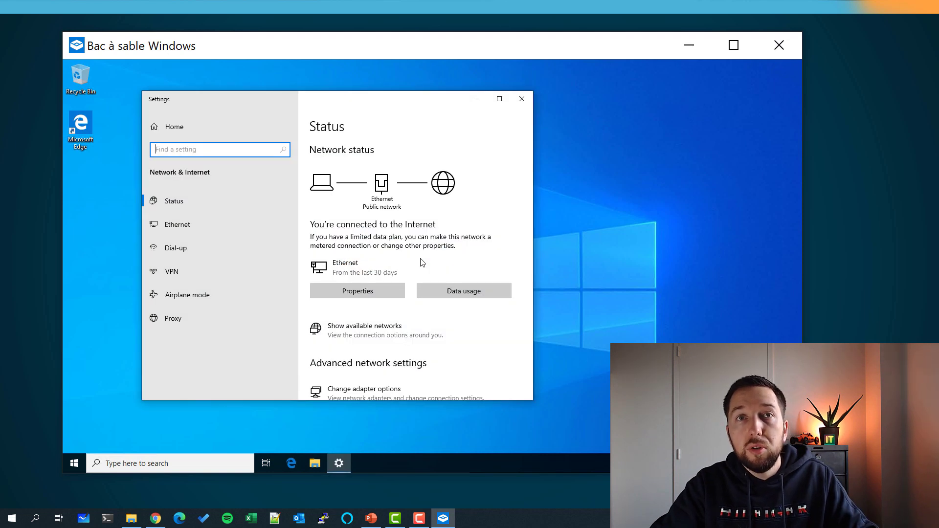
left_click(244, 223)
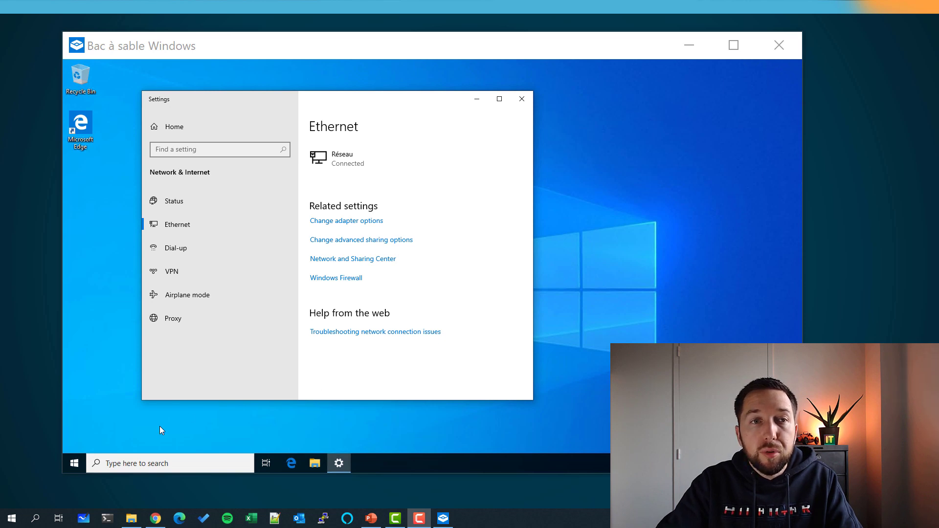
Step: Run ipconfig in an administrator PowerShell inside the sandbox and copy its IPv4 address
right_click(69, 466)
left_click(129, 319)
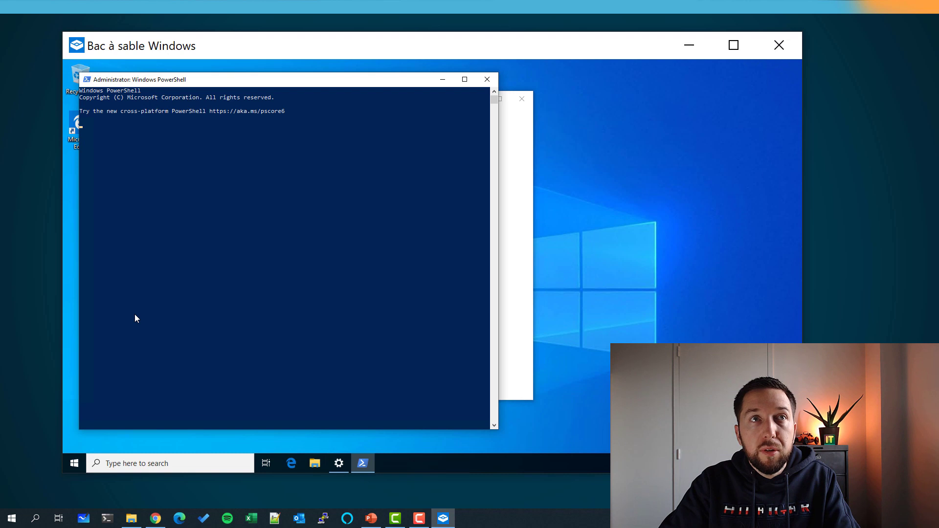
type("ipconfig")
key("Return")
left_click_drag(214, 188, 293, 166)
key("super+c")
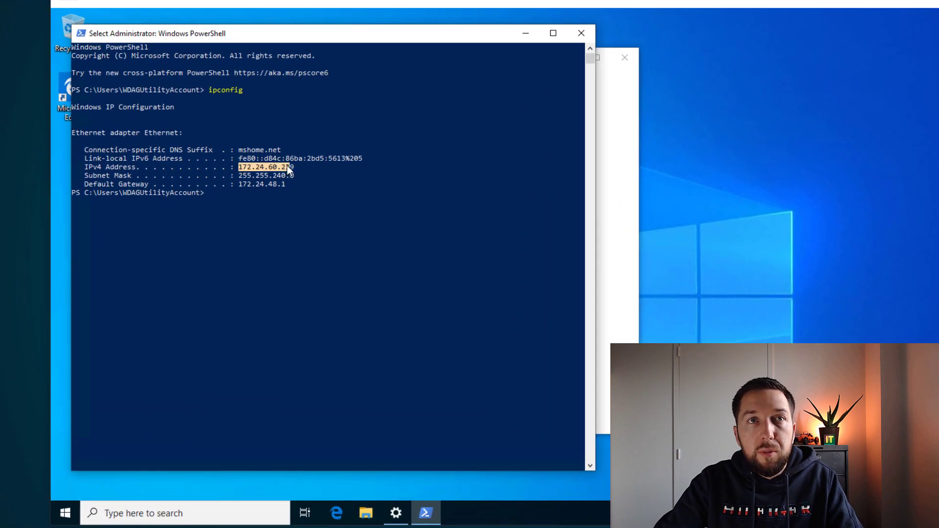
right_click(292, 166)
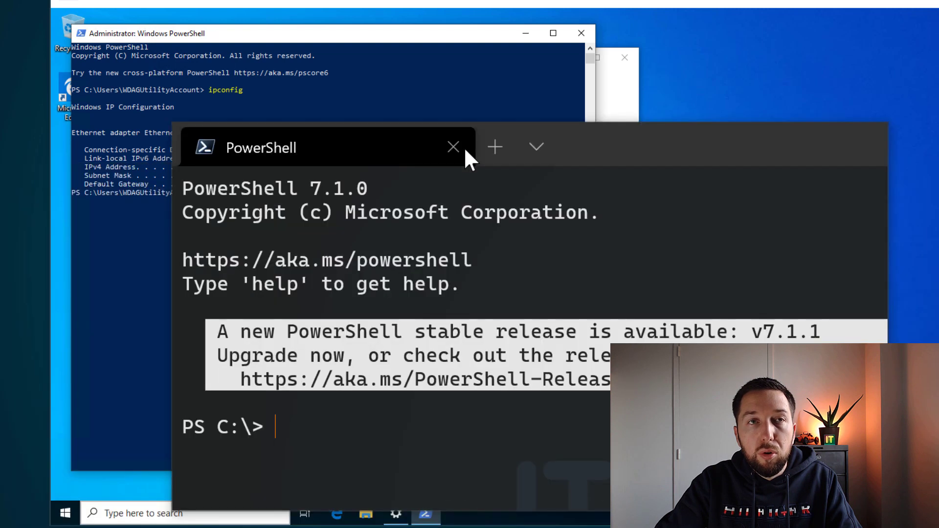
Step: Clear the host's PowerShell terminal and ping the sandbox's IPv4 address, 172.24.60.239, from it
type("cls")
key("Return")
type("ping")
left_click_drag(381, 125, 263, 112)
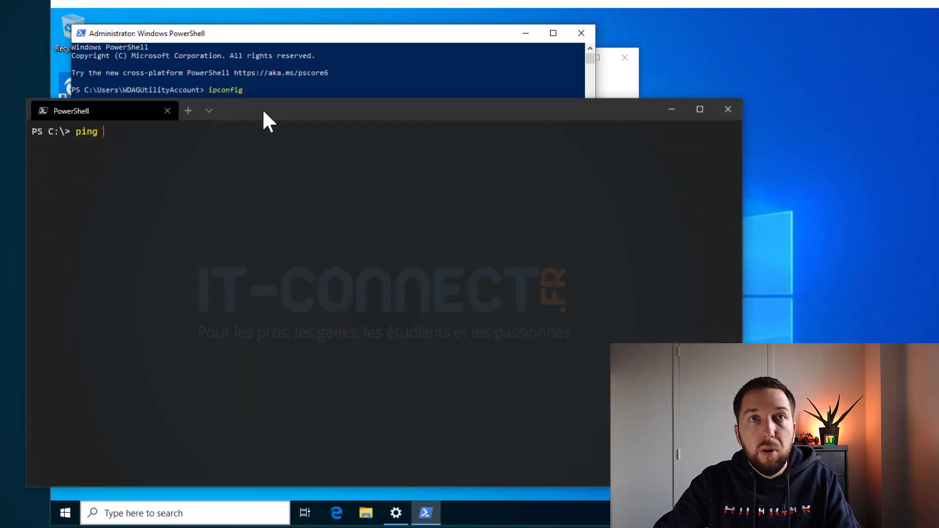
right_click(261, 182)
key("Return")
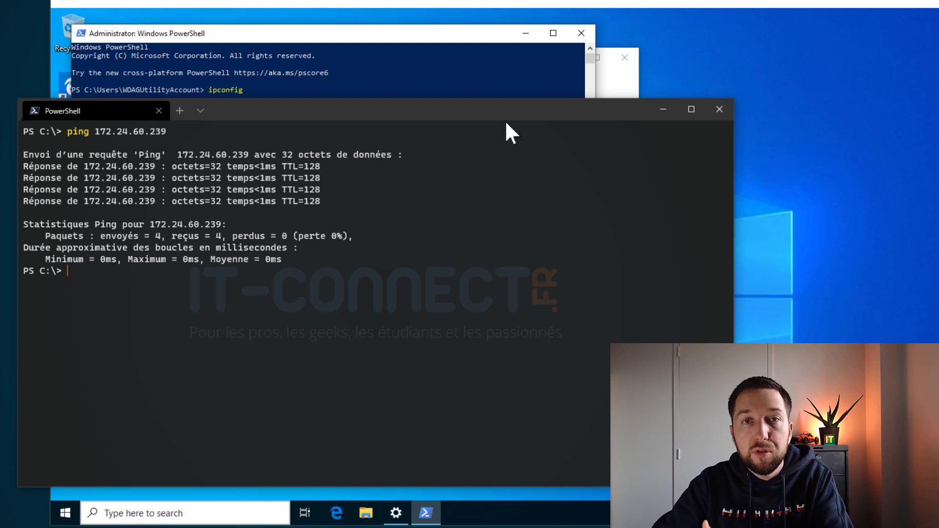
Step: Close the host terminal, along with the PowerShell and Settings windows inside the sandbox
left_click(718, 110)
left_click(590, 38)
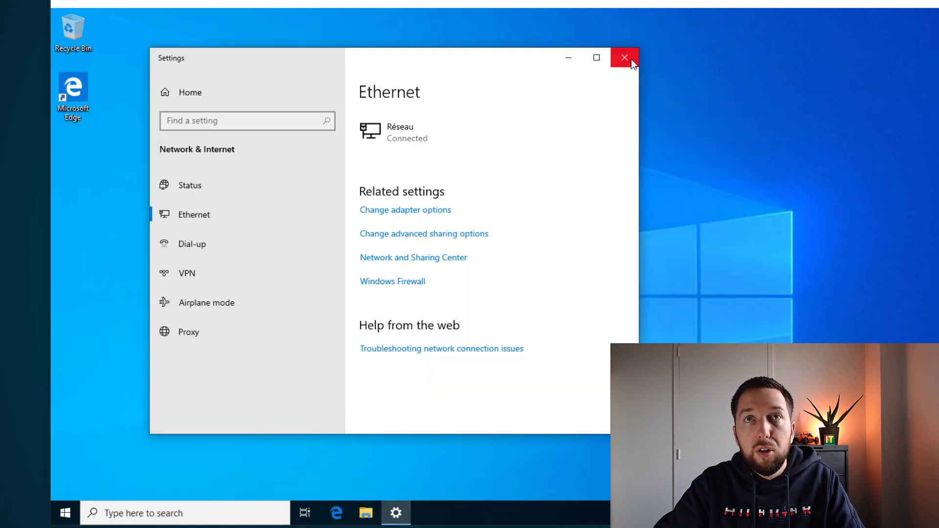
left_click(630, 58)
Step: Create a new folder named "test" on the sandbox desktop
right_click(179, 119)
mouse_move(240, 208)
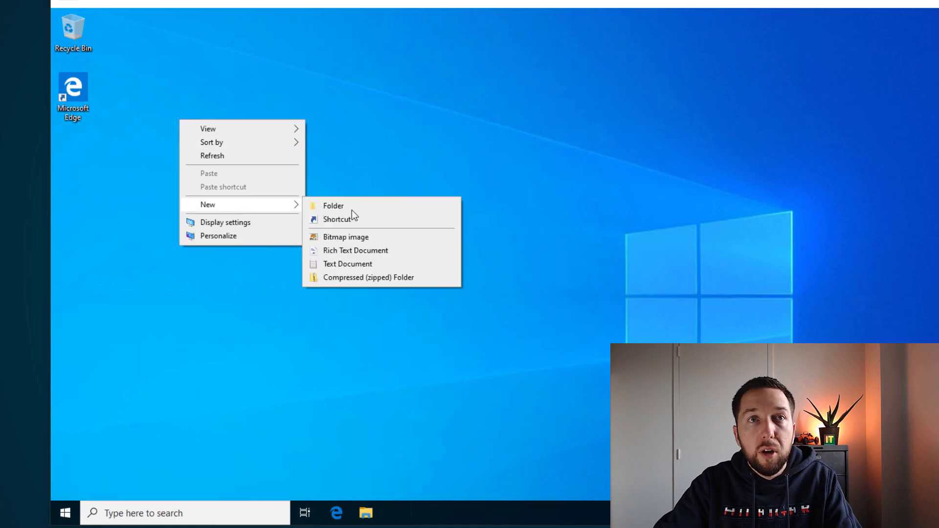
left_click(355, 212)
type("test")
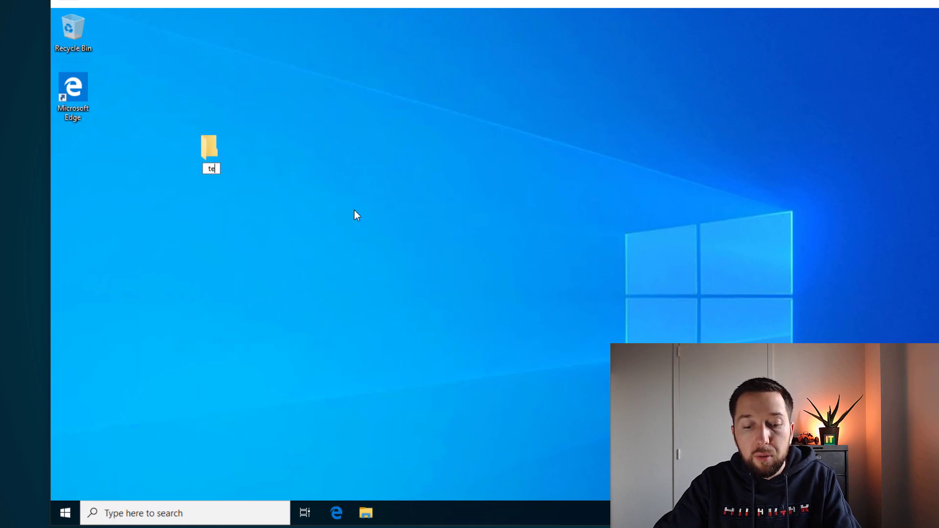
left_click(410, 248)
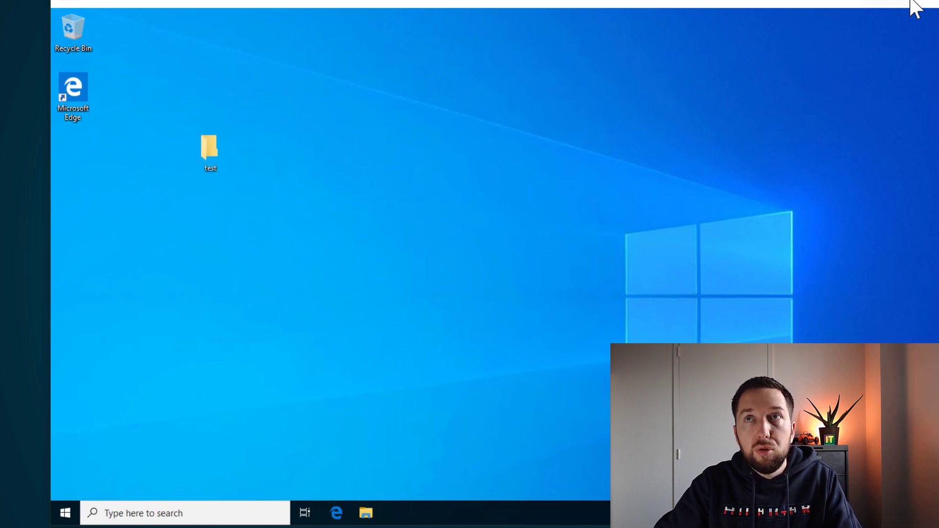
Step: Close Windows Sandbox and accept the permanent loss of its content
left_click(913, 3)
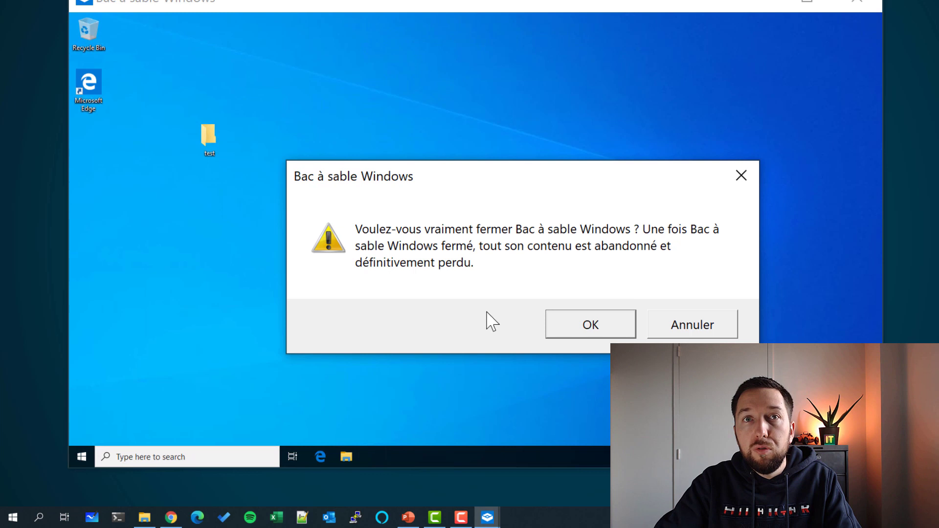
left_click(608, 333)
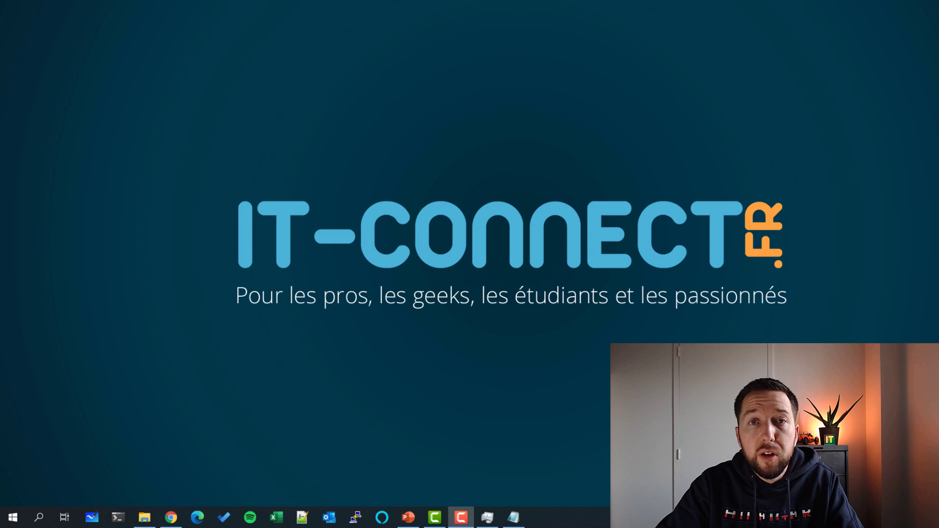
Step: Switch to the blank Notepad document and insert an opening <Configuration> and a closing </Configuration> tag with empty lines between them
key("alt+Tab")
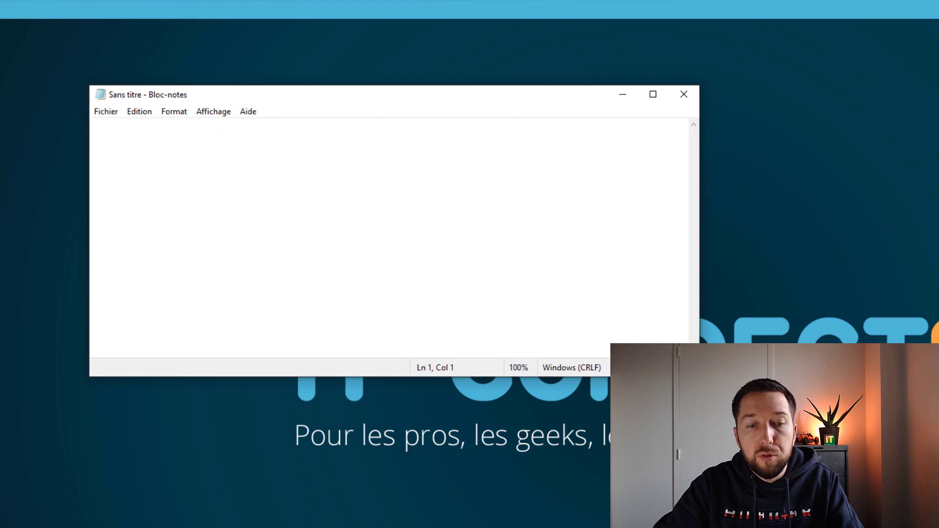
key("super+v")
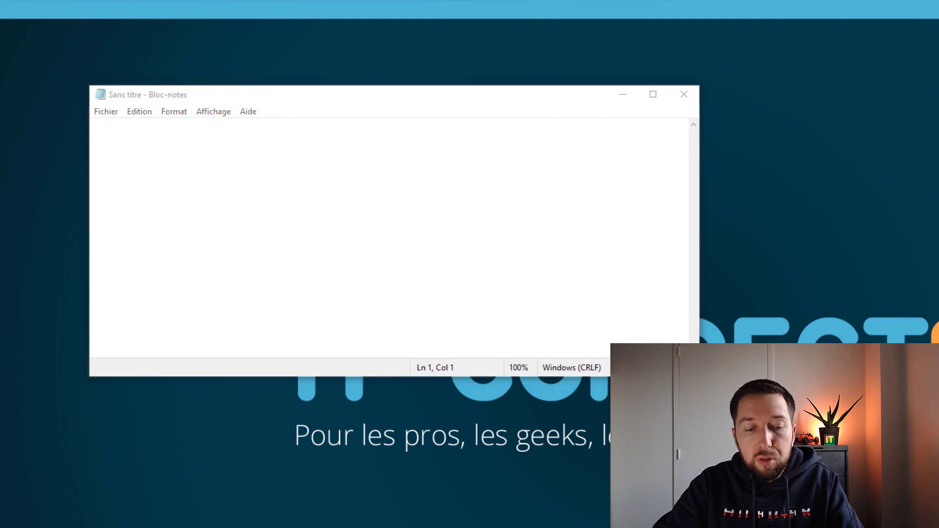
left_click(463, 190)
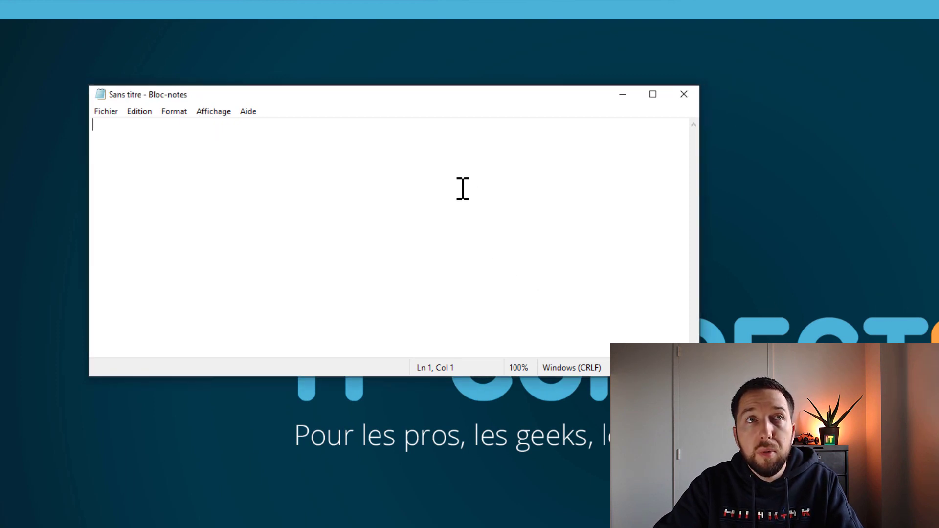
type("<Configuration>")
key("Return")
key("Return")
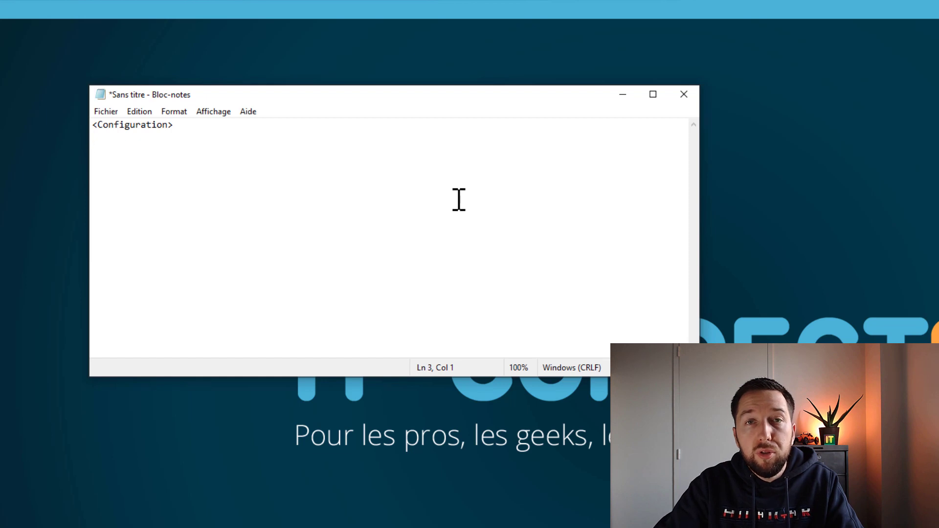
key("alt+Tab")
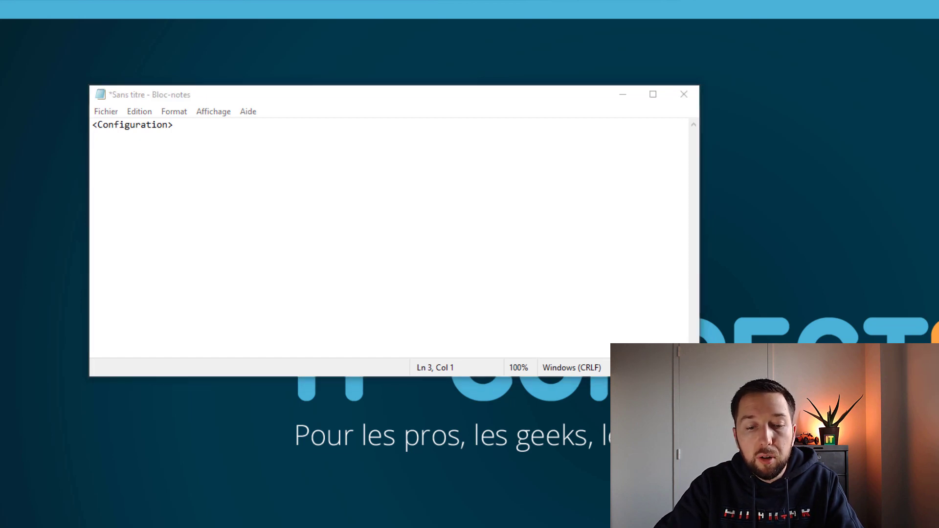
left_click(186, 135)
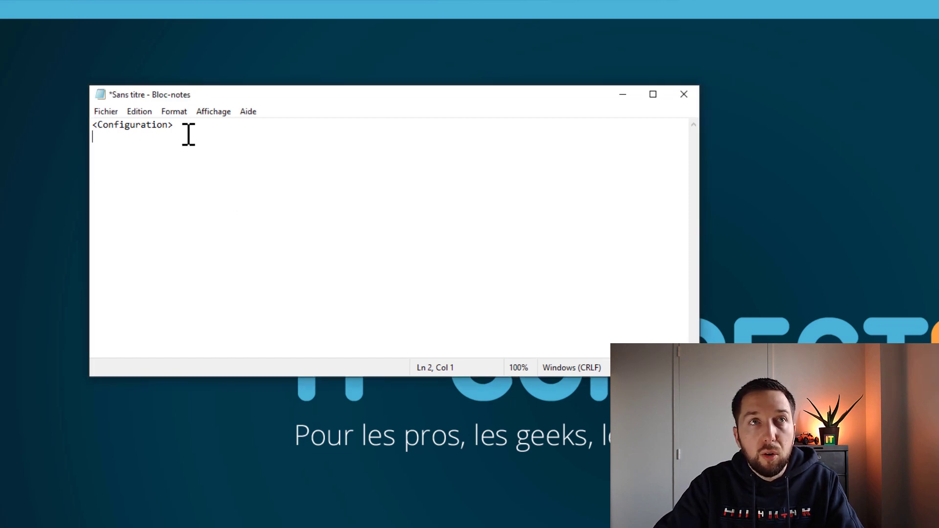
left_click(170, 157)
type("</Configuration>")
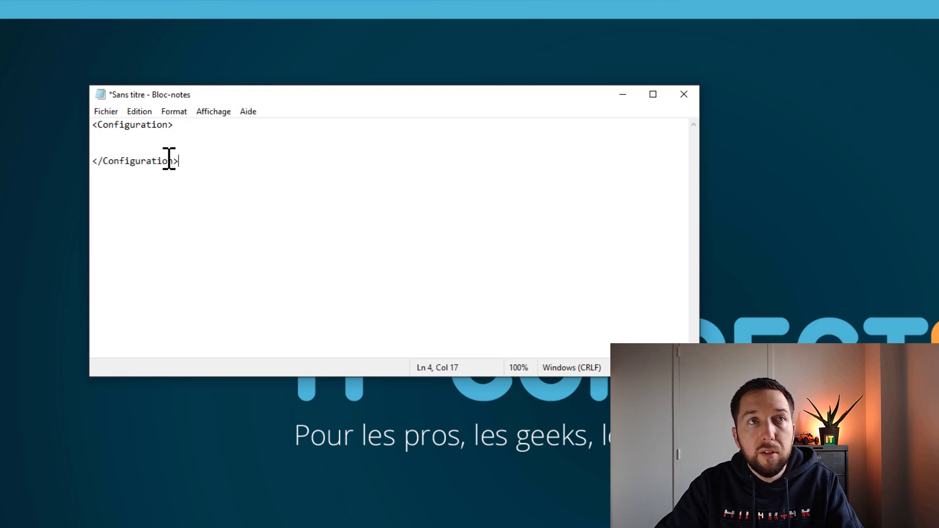
Step: Add the line <Networking>Disable</Networking> directly under the opening <Configuration> tag, leaving an empty line below it
left_click(151, 142)
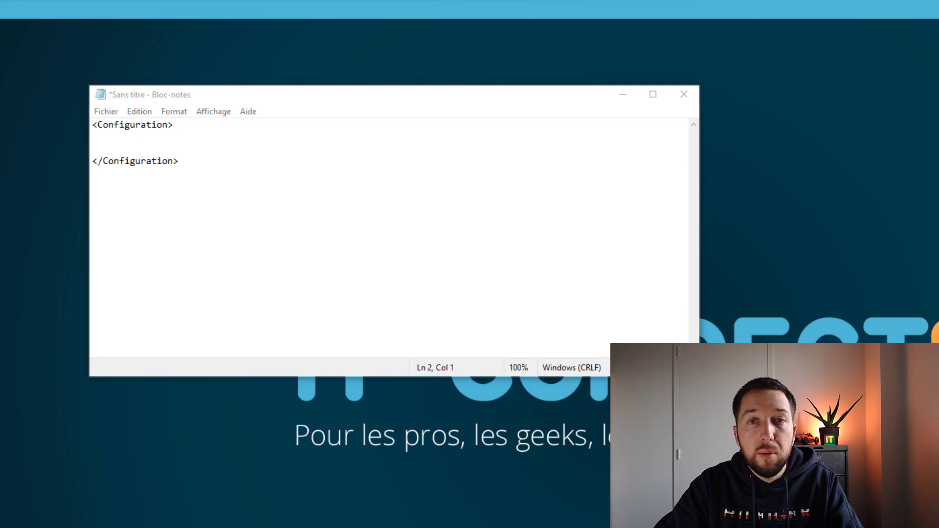
left_click(160, 147)
type("<Networking>Disable</Networking>")
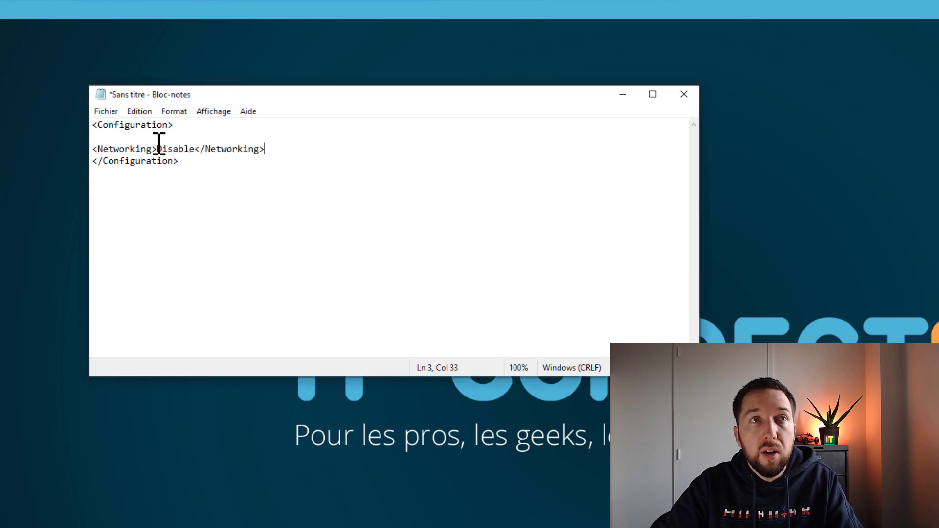
left_click(272, 135)
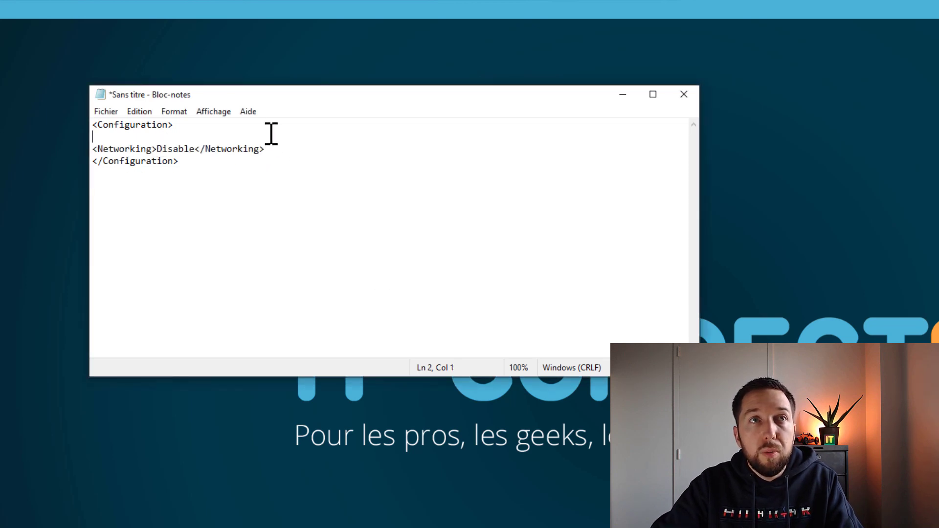
key("BackSpace")
key("Return")
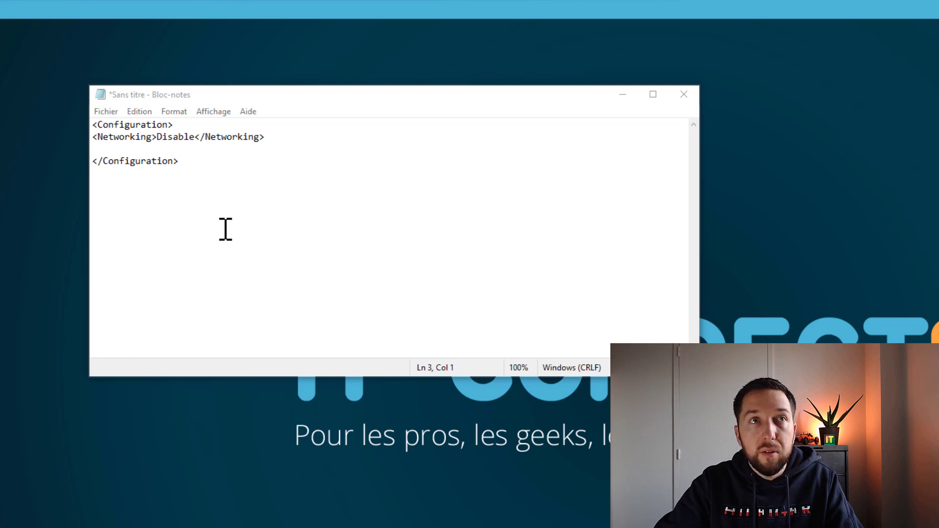
Step: Add a <MappedFolders> block below the networking line, with one mapped folder whose HostFolder is C:\SANDBOX and ReadOnly is true
left_click(187, 150)
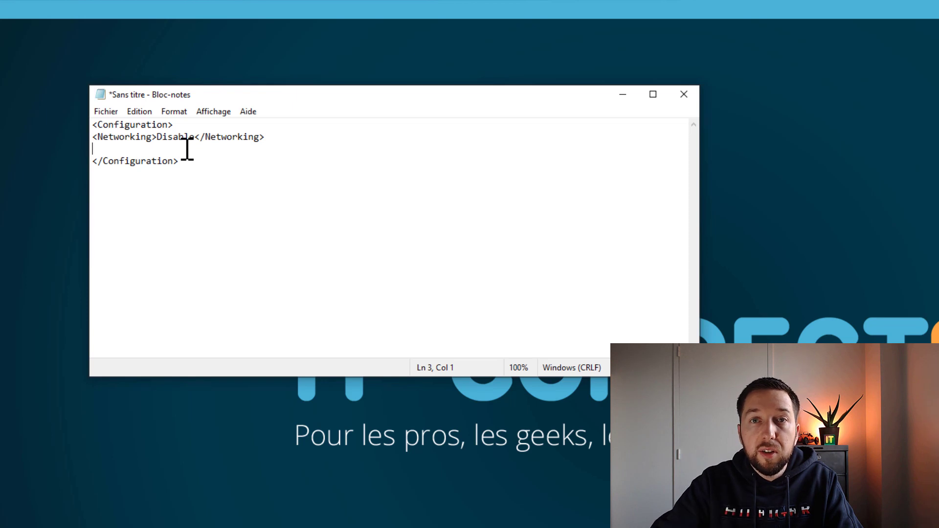
type("<MappedFolders> <MappedFolder> <HostFolder>C:\\SANDBOX</HostFolder> <ReadOnly>true</ReadOnly> </MappedFolder> </MappedFolders>")
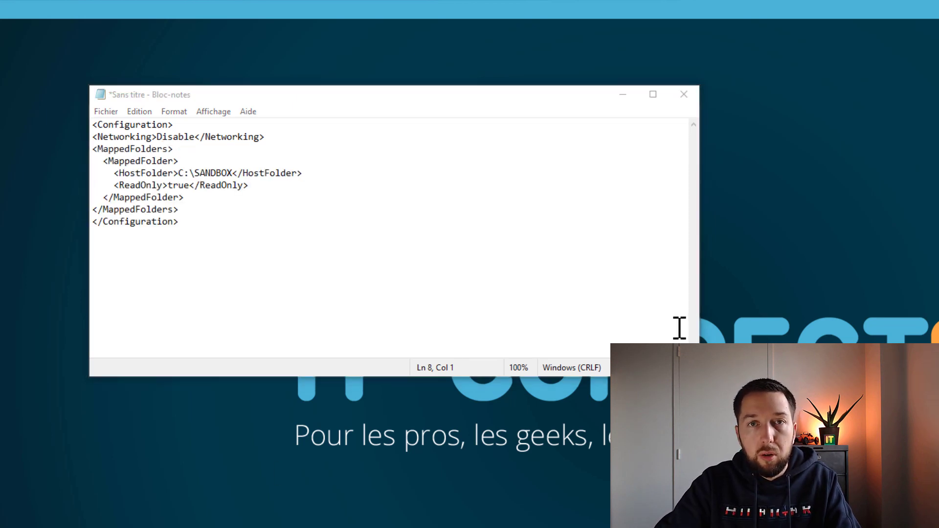
left_click(249, 195)
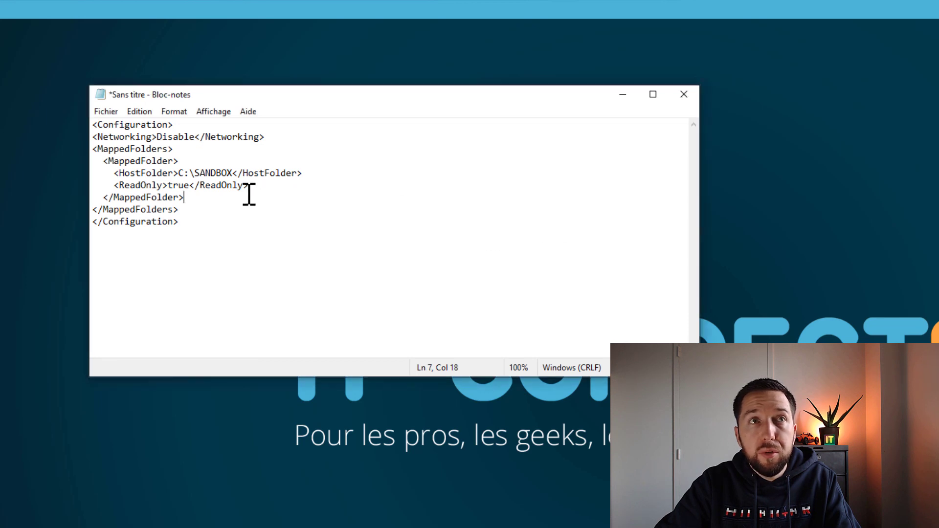
Step: Examine the MappedFolders block by highlighting its opening tags, the HostFolder path and the ReadOnly value
left_click_drag(202, 149, 78, 148)
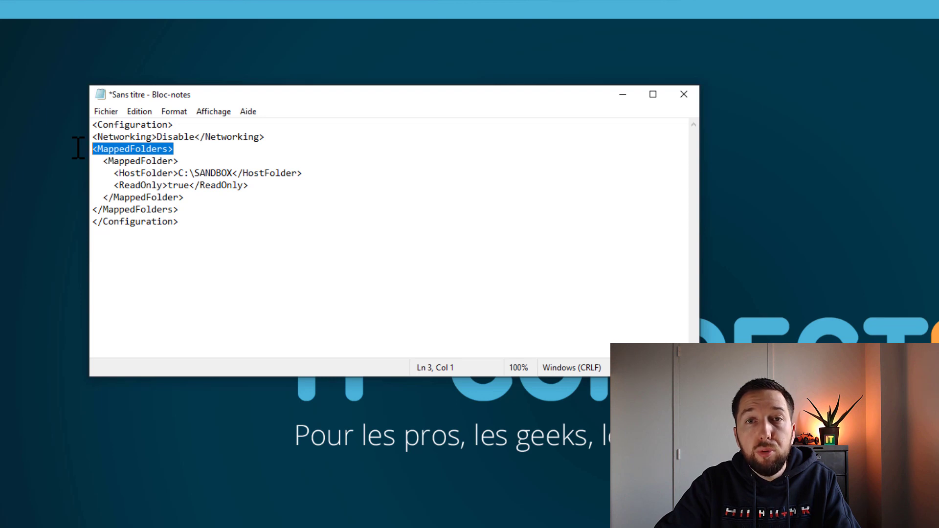
left_click_drag(103, 161, 163, 151)
left_click(181, 163)
left_click(175, 164)
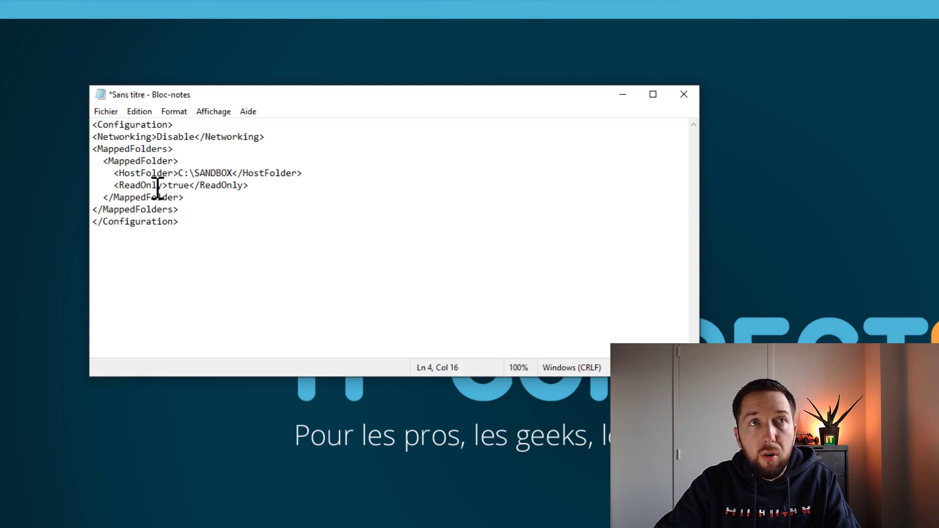
left_click_drag(119, 177, 233, 176)
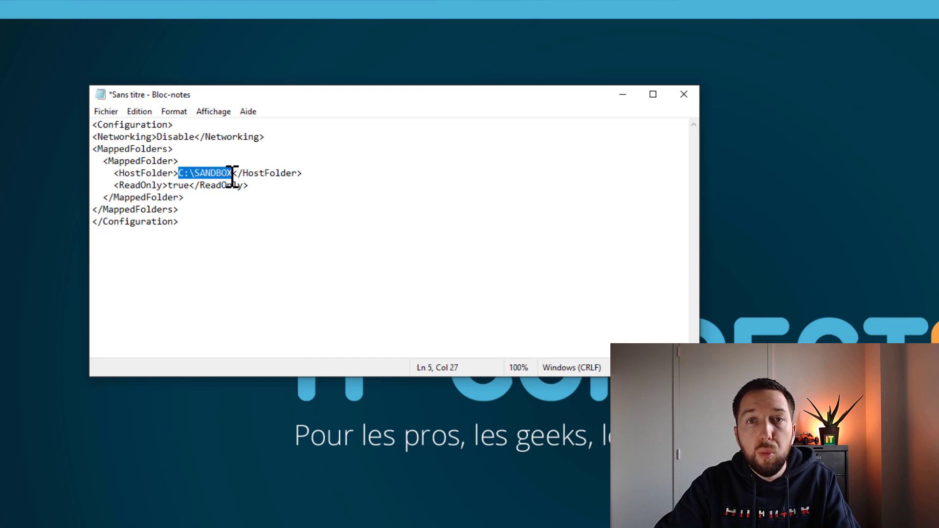
left_click_drag(119, 185, 191, 186)
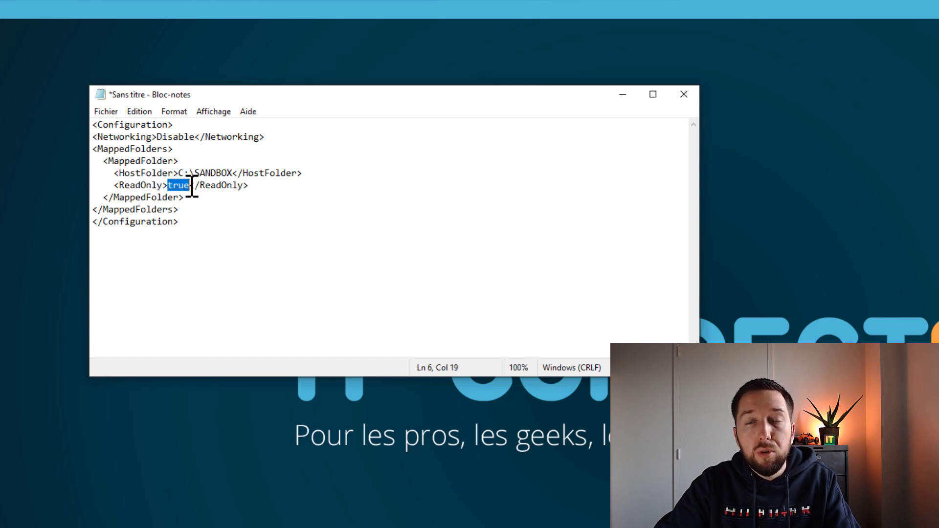
left_click(192, 186)
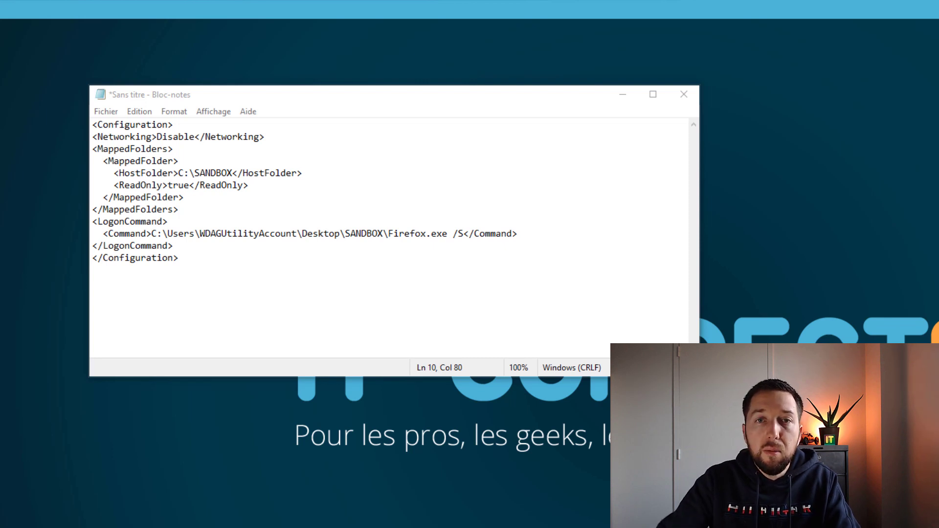
Step: Examine the LogonCommand block by highlighting the full Firefox.exe command, its WDAGUtilityAccount and Desktop\SANDBOX path parts, the matching HostFolder and the /S switch
left_click(190, 233)
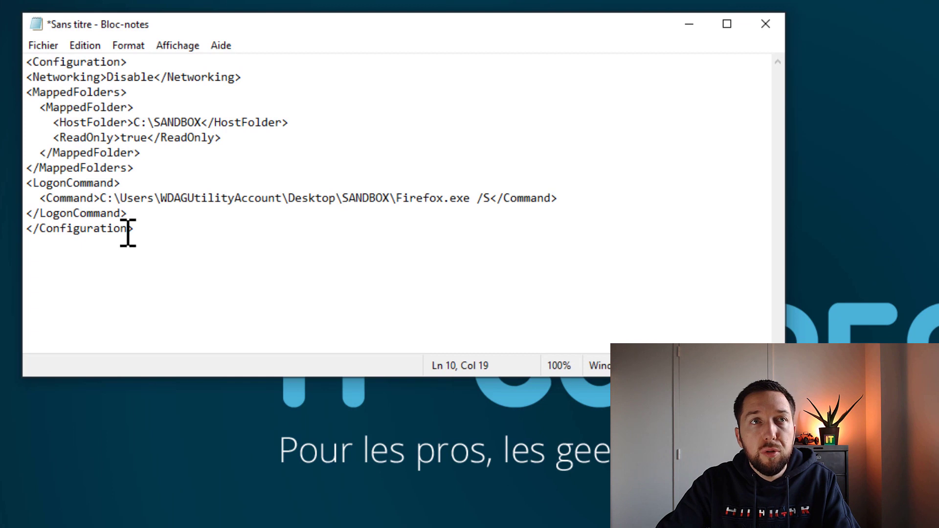
left_click_drag(115, 184, 489, 200)
left_click(45, 198)
left_click(122, 198)
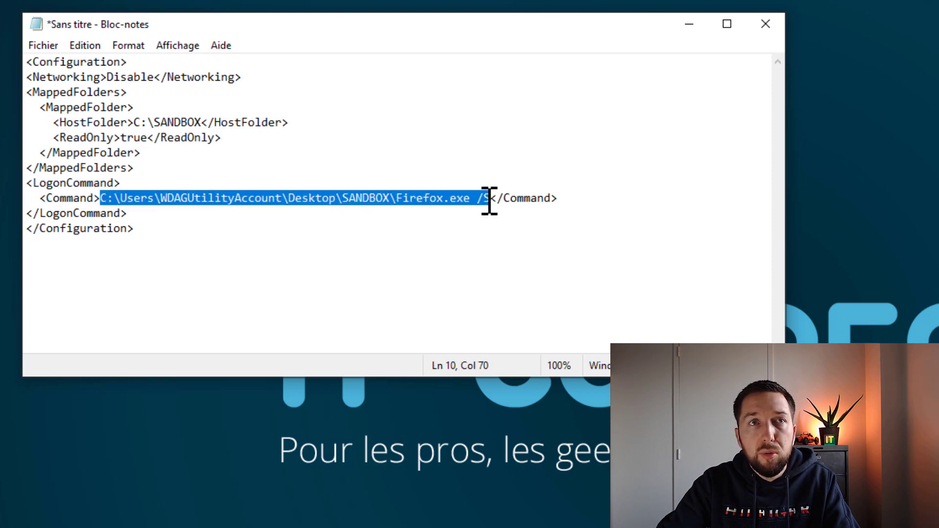
left_click(489, 199)
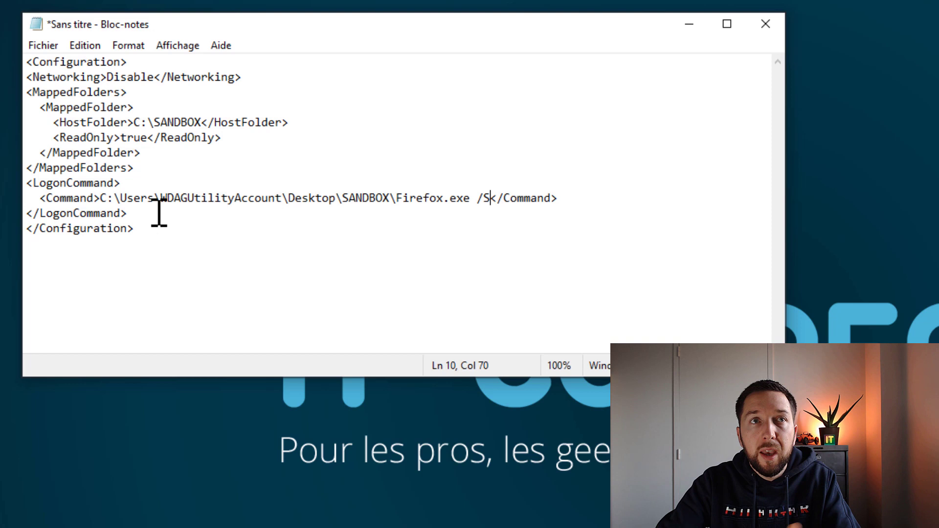
left_click_drag(162, 199, 285, 199)
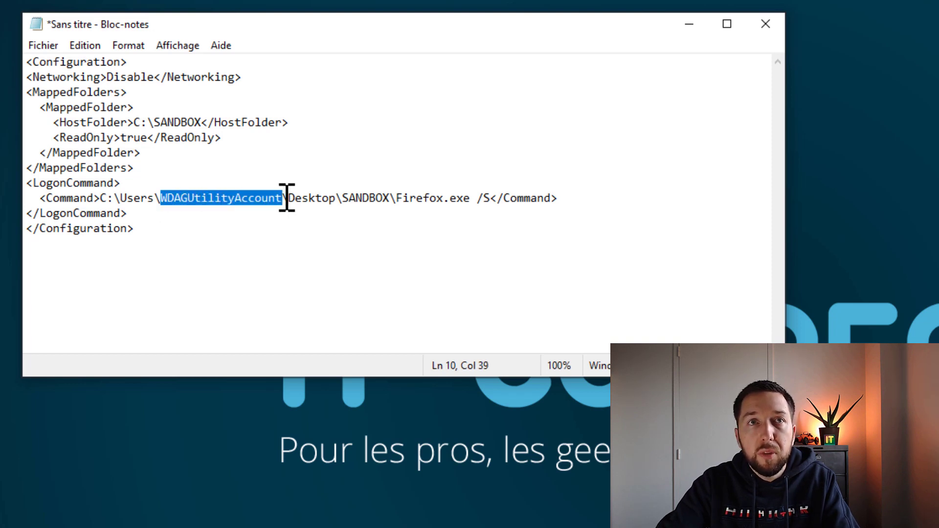
left_click_drag(221, 122, 141, 122)
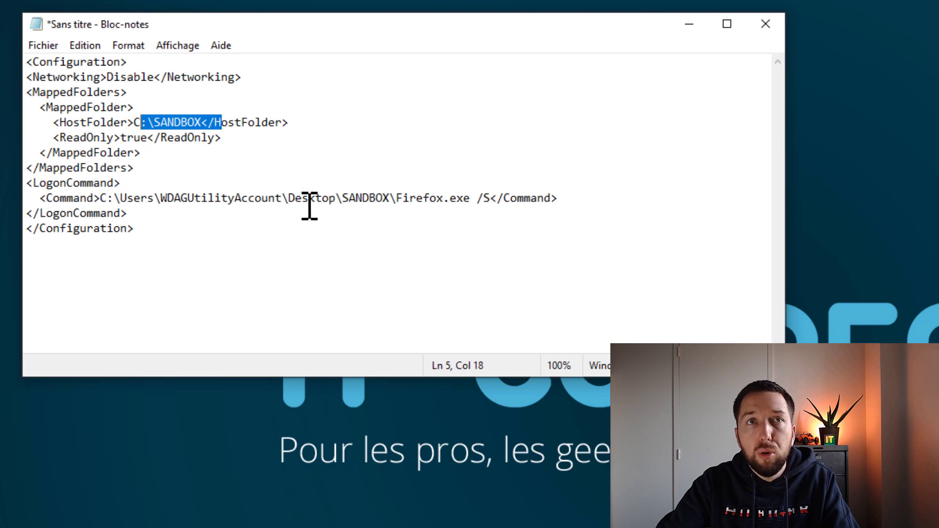
left_click_drag(289, 199, 391, 202)
left_click_drag(202, 123, 155, 126)
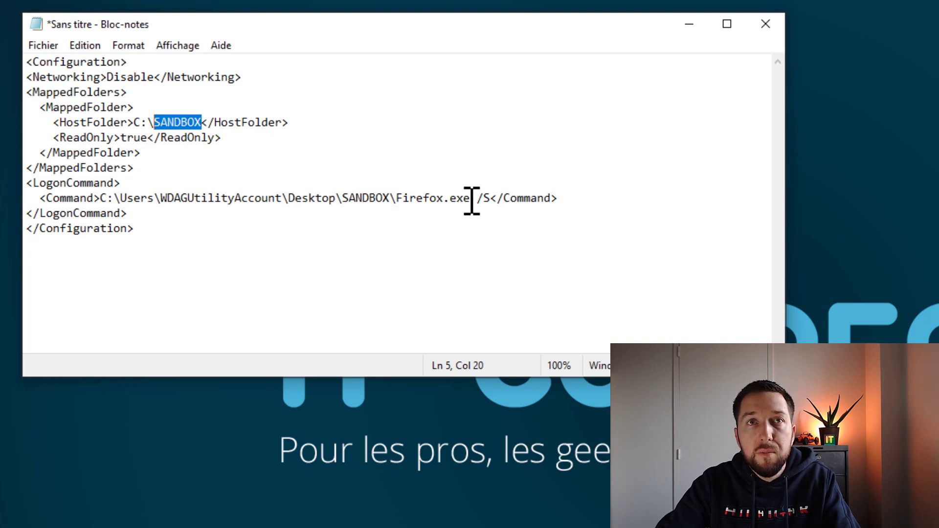
left_click_drag(473, 200, 492, 200)
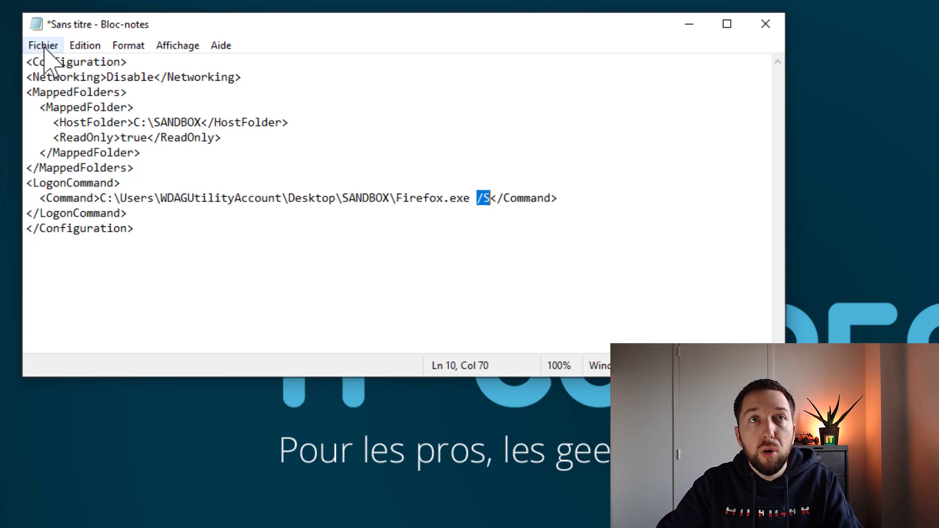
left_click(228, 198)
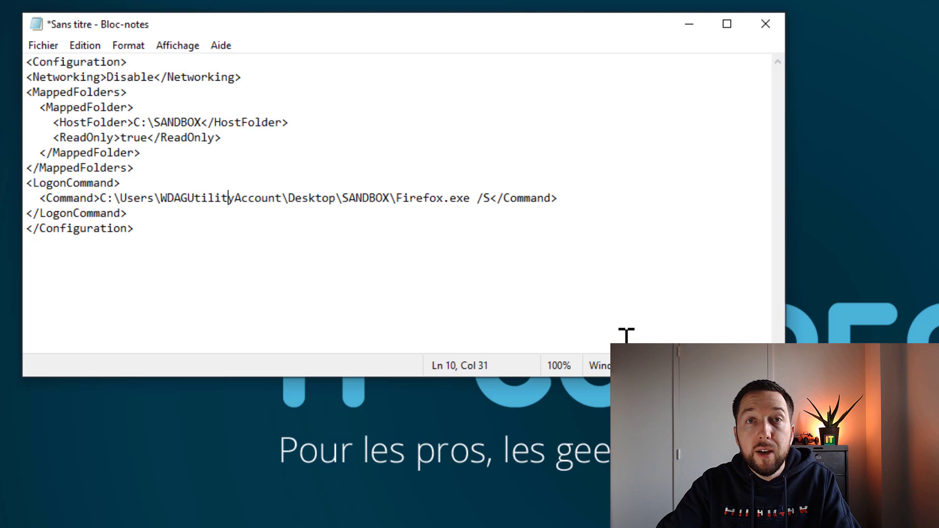
Step: Save the configuration text as Sandbox.wsb in the SANDBOX folder on the desktop
left_click(208, 105)
left_click(39, 47)
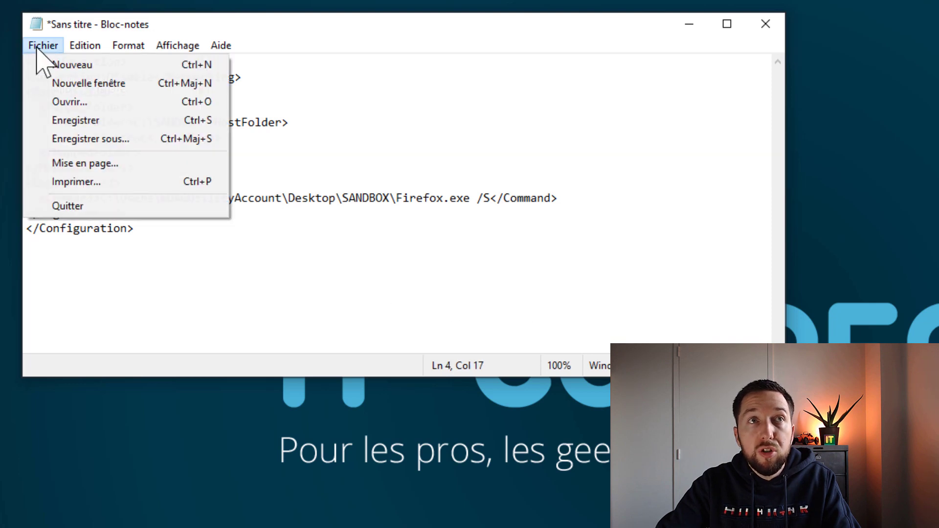
left_click(92, 140)
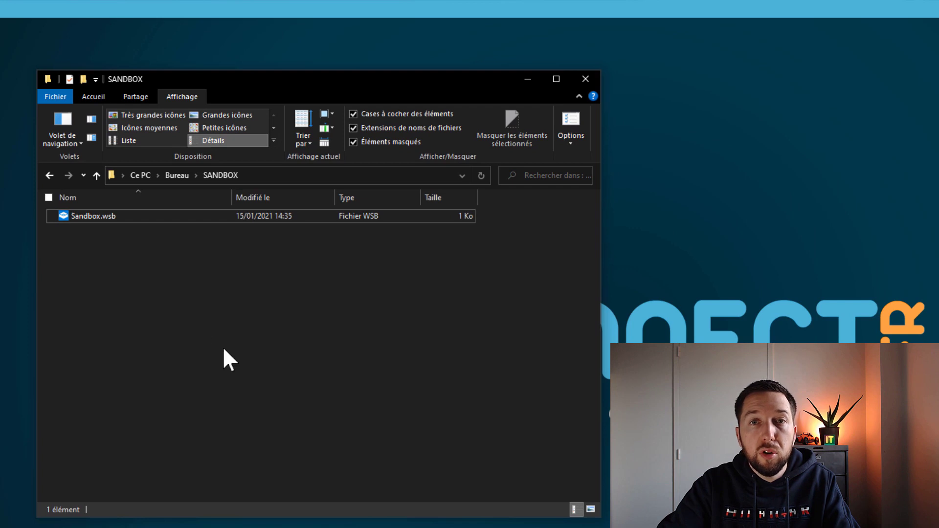
Step: Launch Windows Sandbox from the Sandbox.wsb file and reposition its window over the file explorer
left_click(101, 217)
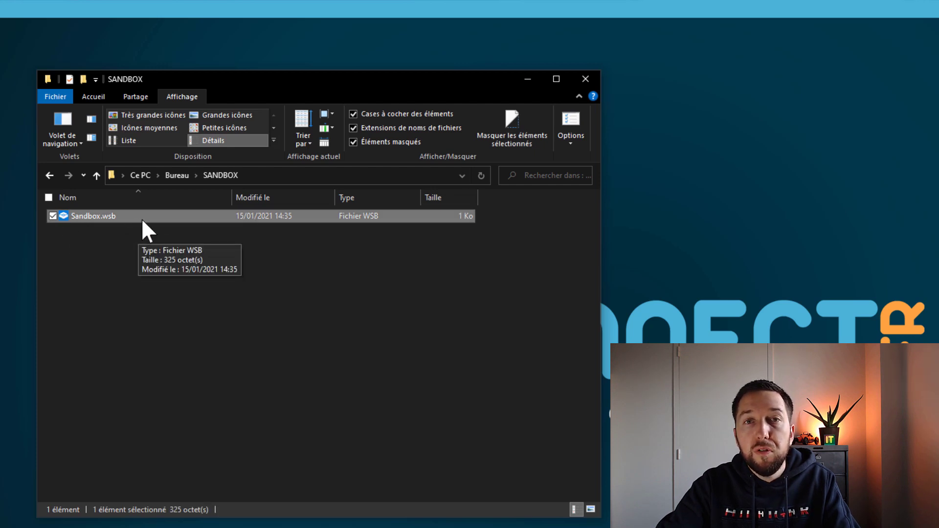
right_click(118, 223)
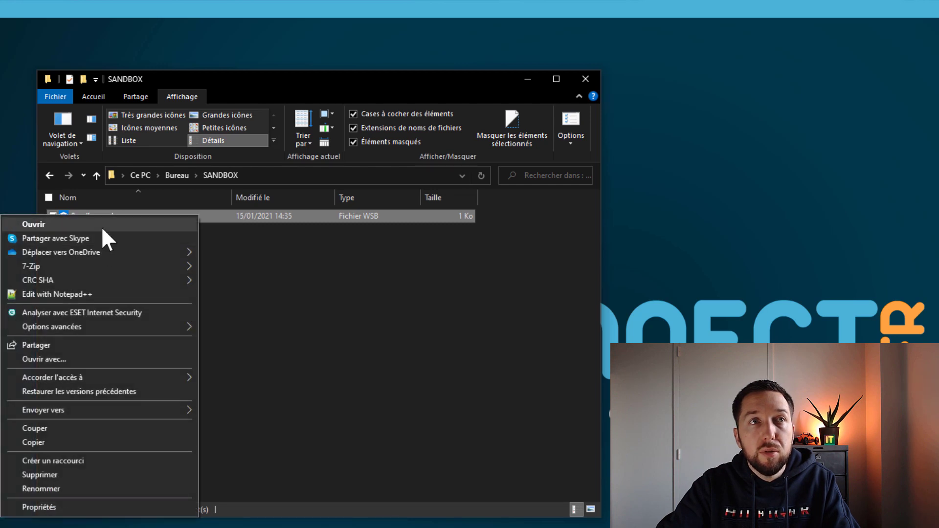
left_click(102, 226)
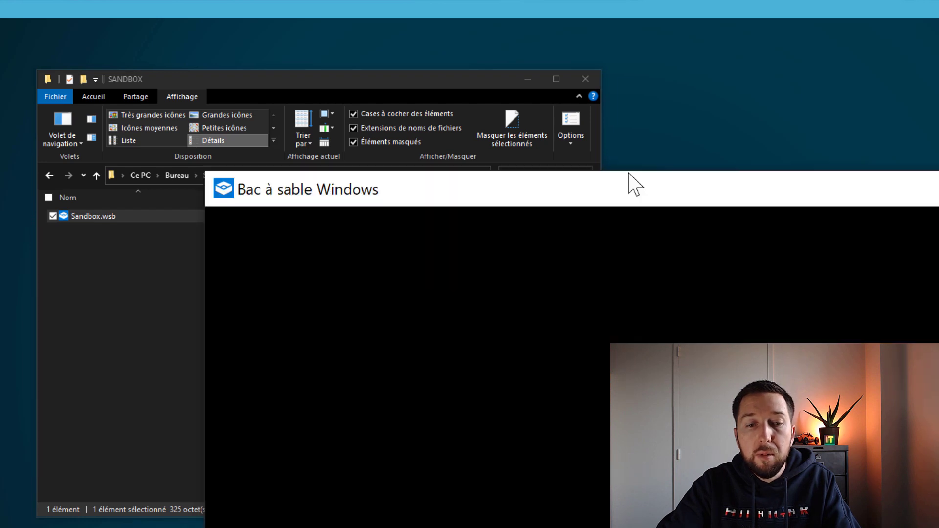
left_click_drag(111, 19, 227, 92)
left_click_drag(142, 76, 438, 261)
left_click_drag(518, 275, 242, 92)
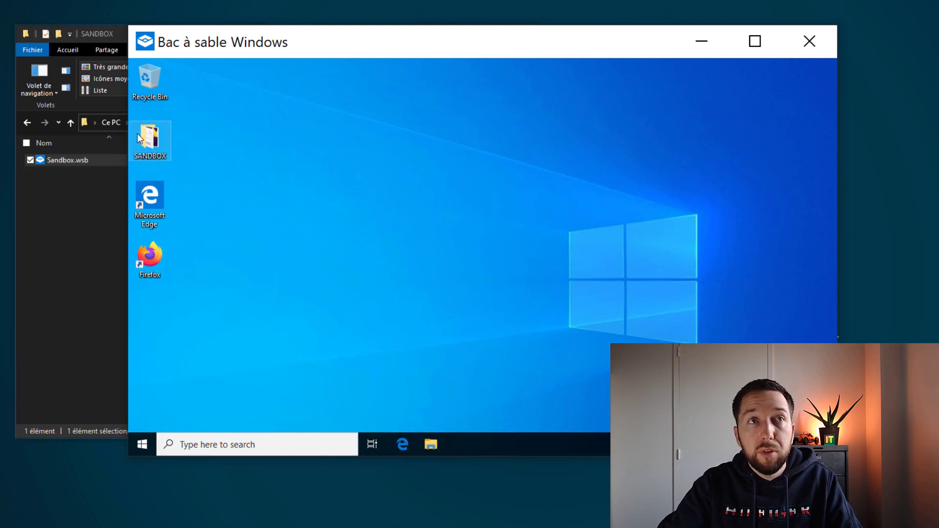
Step: View the contents of the mapped SANDBOX folder on the sandbox desktop, and close the folder window
double_click(154, 140)
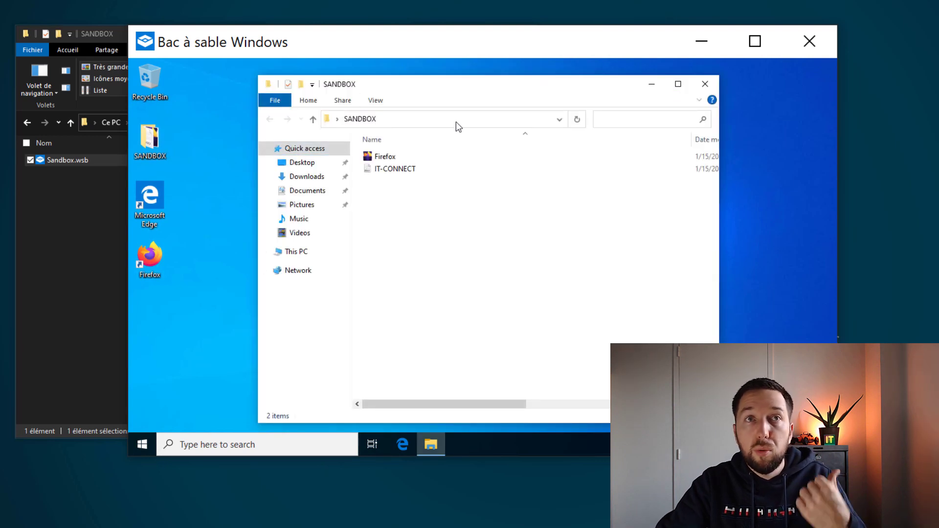
left_click(712, 83)
left_click(453, 229)
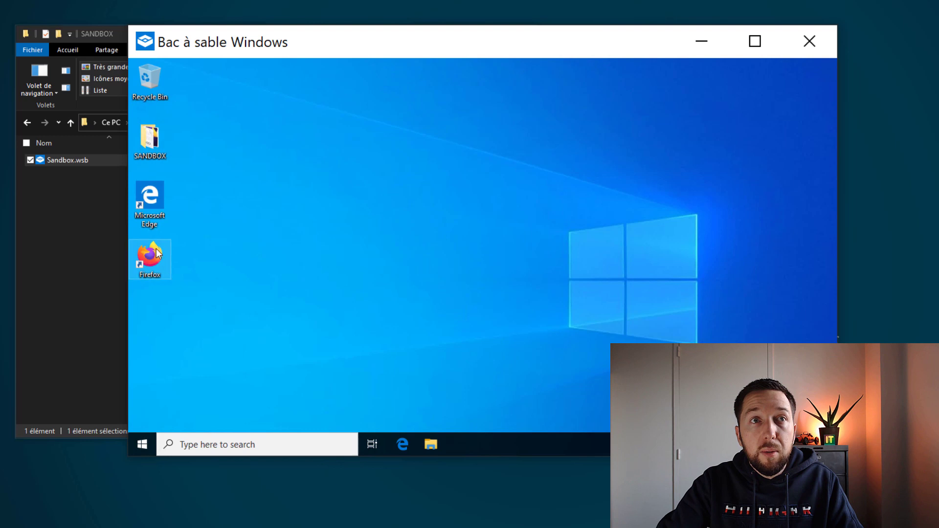